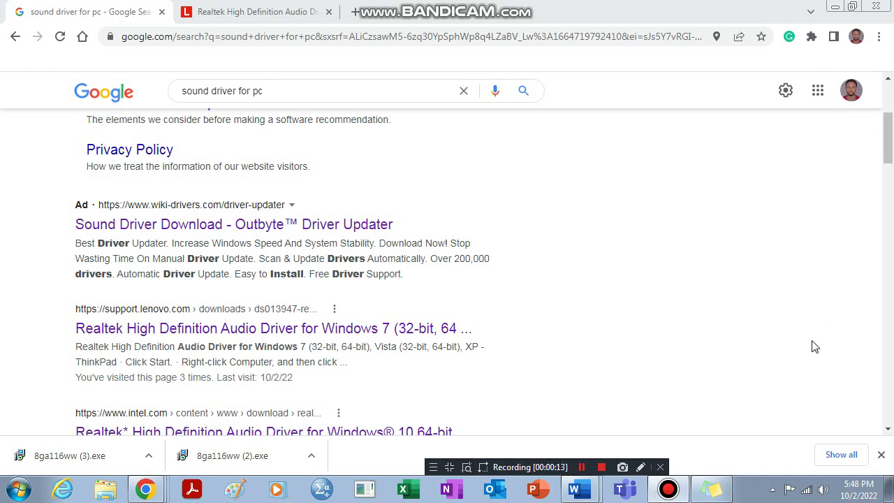
Open Recording devices from the speaker tray icon, showing the Realtek Microphone as default
{"action": "right_click", "coordinate": [823, 491]}
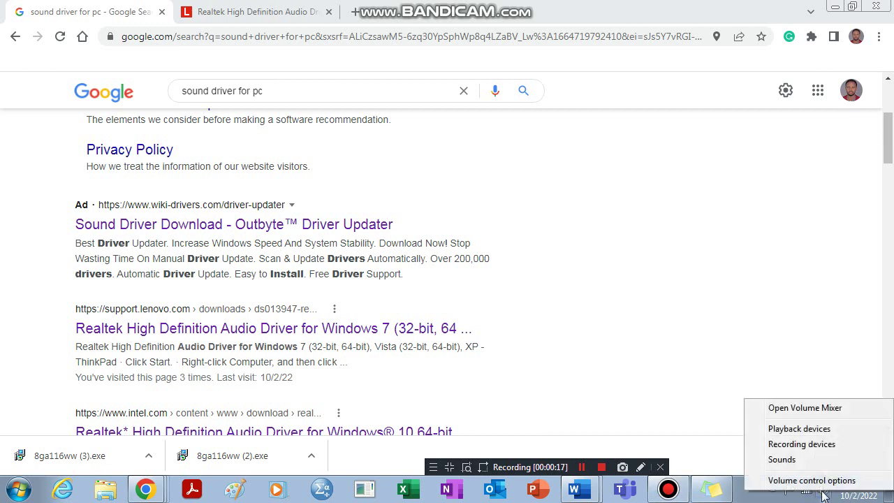
{"action": "left_click", "coordinate": [805, 445]}
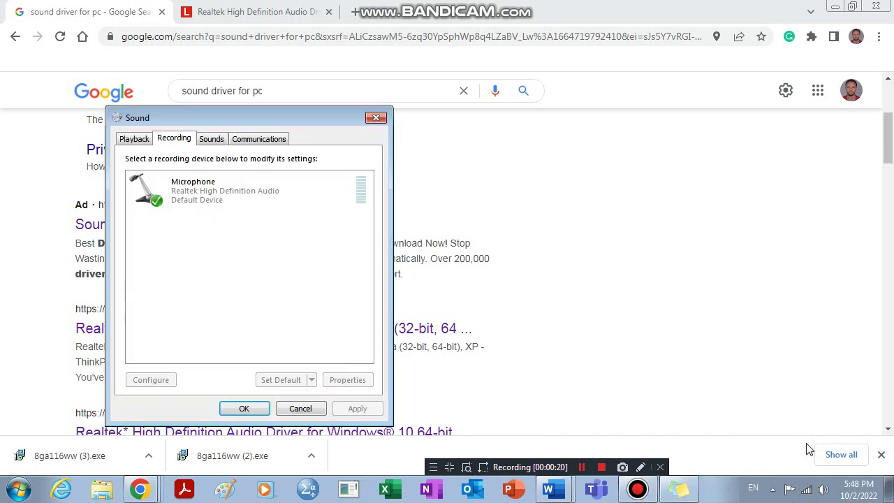
{"action": "left_click", "coordinate": [823, 491]}
{"action": "right_click", "coordinate": [823, 492]}
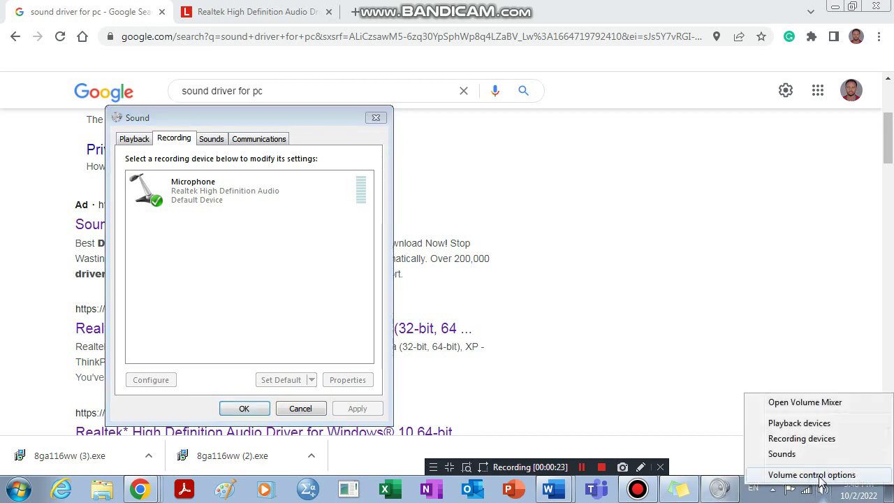
{"action": "left_click", "coordinate": [807, 439]}
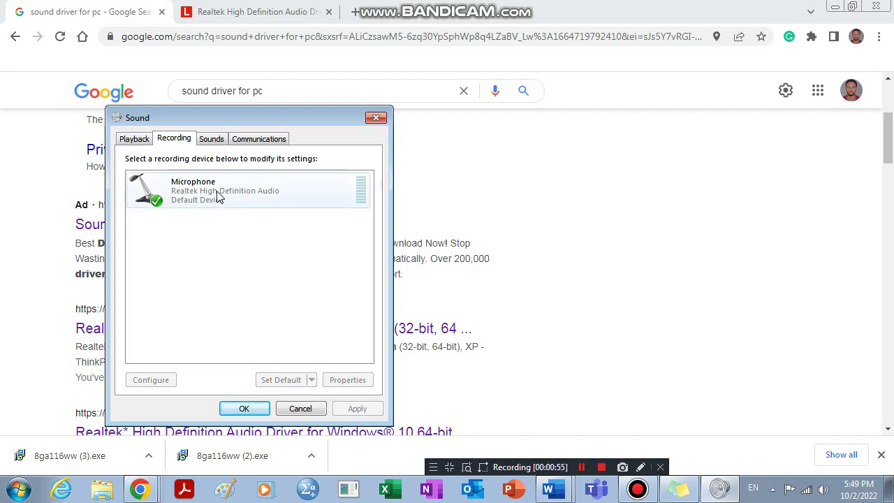
In the Microphone's Properties Levels tab, leave it unmuted, raise the level to 100, and confirm with OK
{"action": "left_click", "coordinate": [265, 208]}
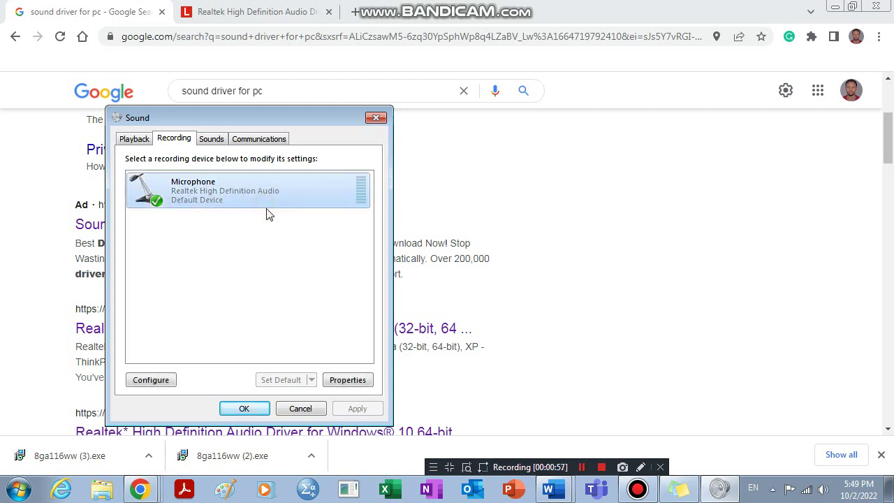
{"action": "left_click", "coordinate": [337, 382]}
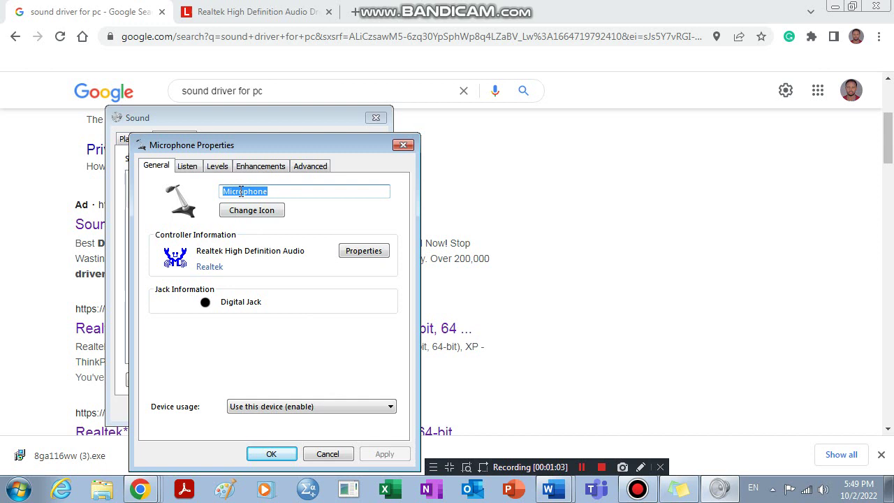
{"action": "left_click", "coordinate": [216, 168]}
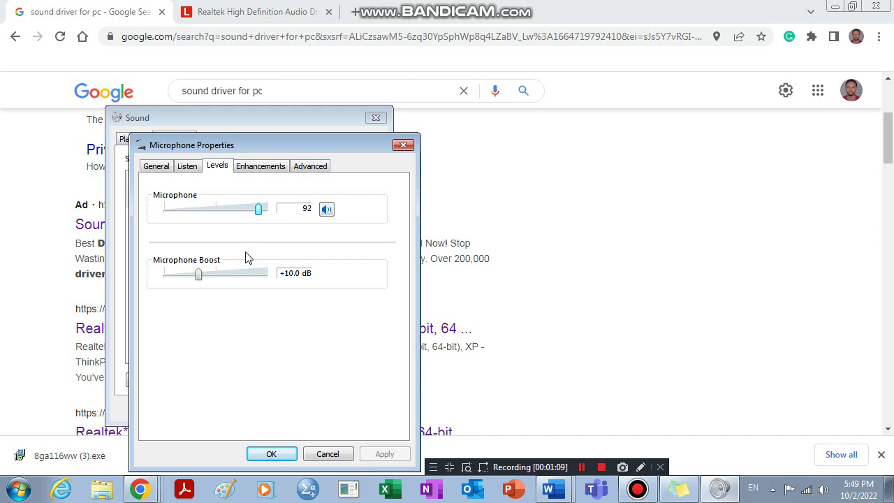
{"action": "left_click", "coordinate": [327, 210]}
{"action": "left_click", "coordinate": [327, 211]}
{"action": "left_click_drag", "start_coordinate": [258, 212], "coordinate": [267, 213]}
{"action": "left_click", "coordinate": [271, 454]}
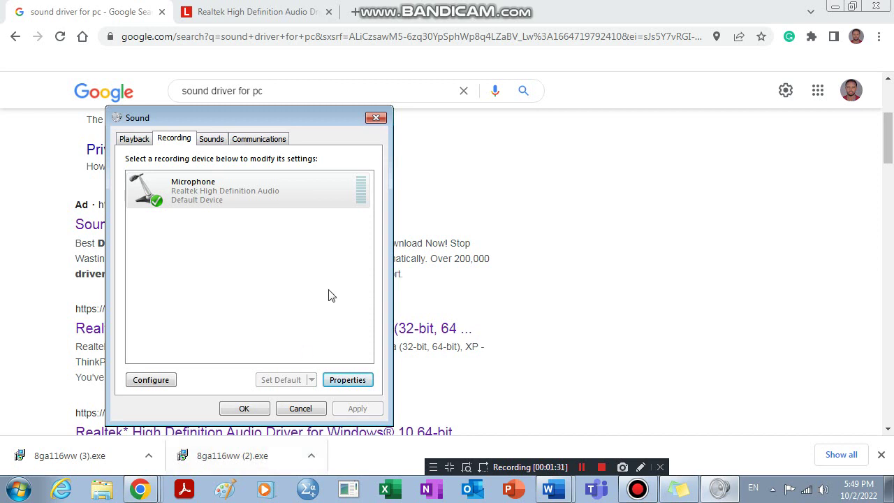
Confirm the Sound dialog with OK, reopen Recording devices, then close the Sound dialog
{"action": "left_click", "coordinate": [244, 411]}
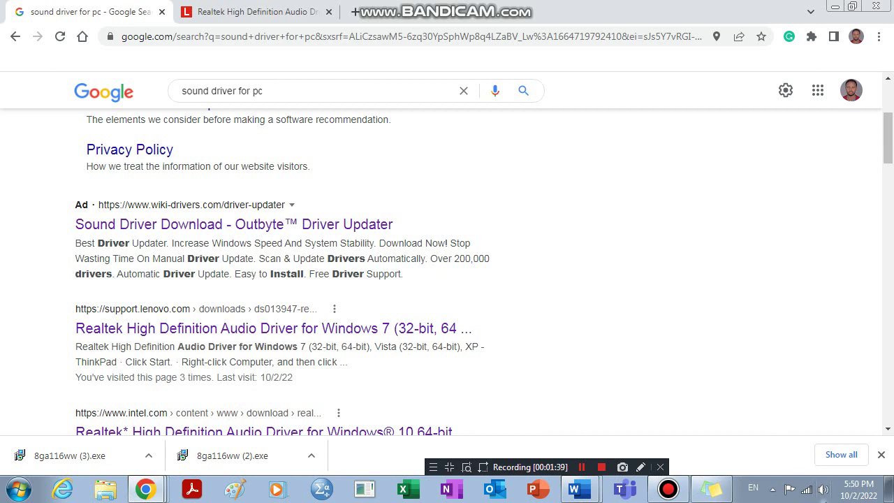
{"action": "right_click", "coordinate": [822, 493]}
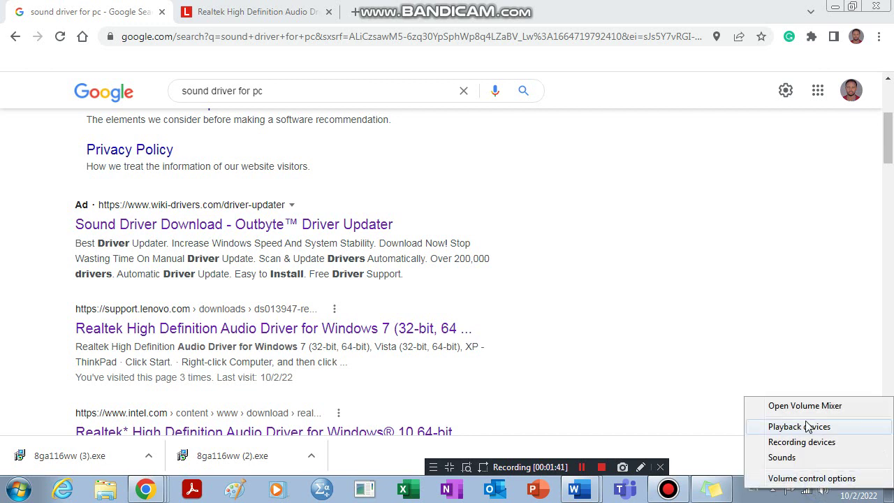
{"action": "left_click", "coordinate": [794, 443]}
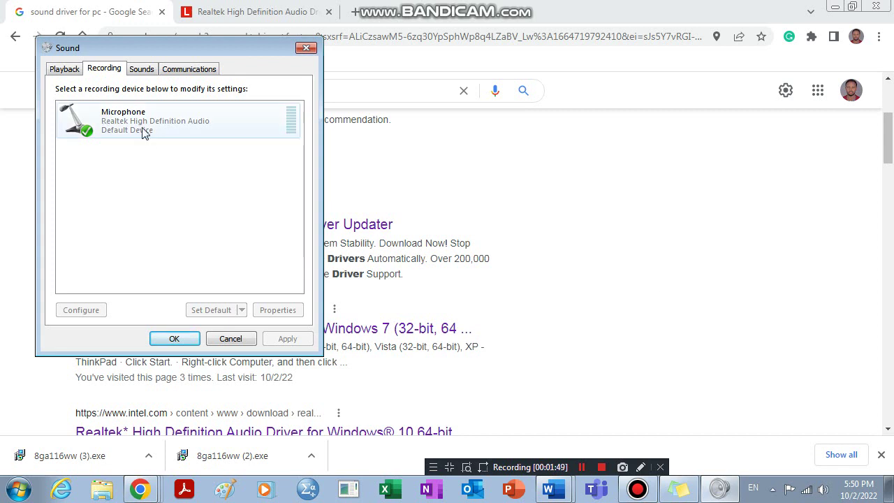
{"action": "left_click", "coordinate": [316, 49]}
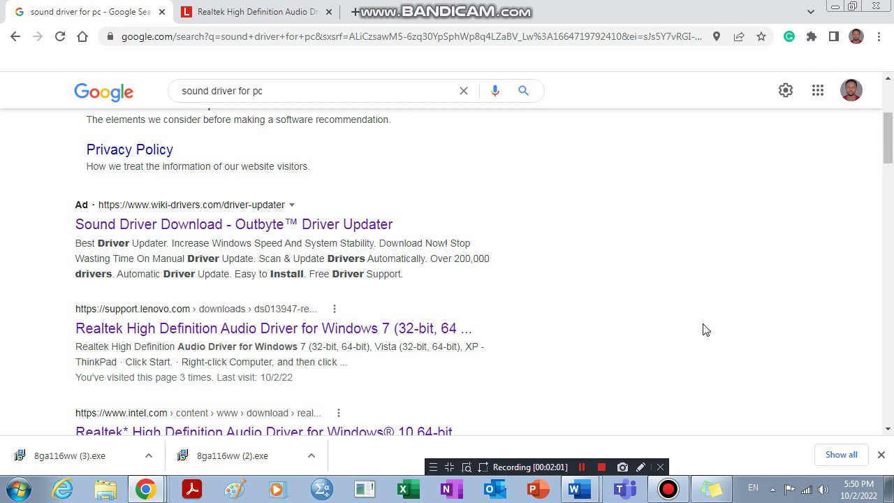
Resubmit the Google search 'sound driver for pc' and scroll down to the Lenovo Realtek result
{"action": "left_click", "coordinate": [288, 88]}
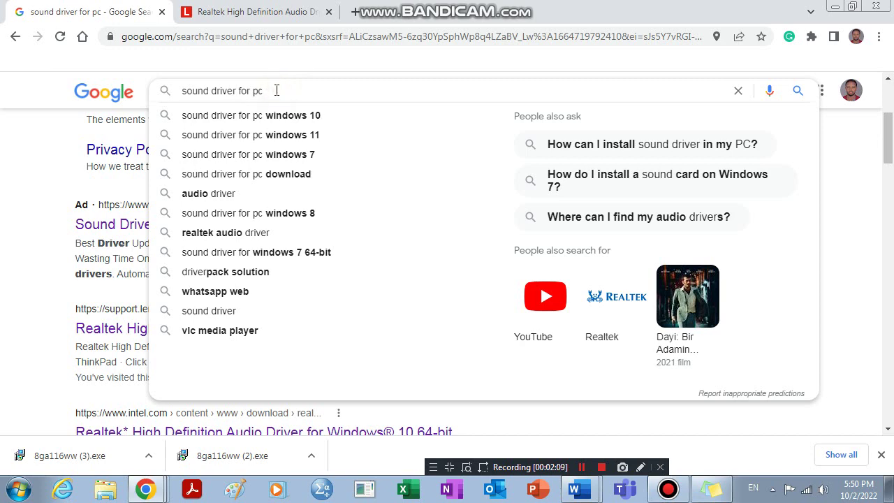
{"action": "key", "text": "Return"}
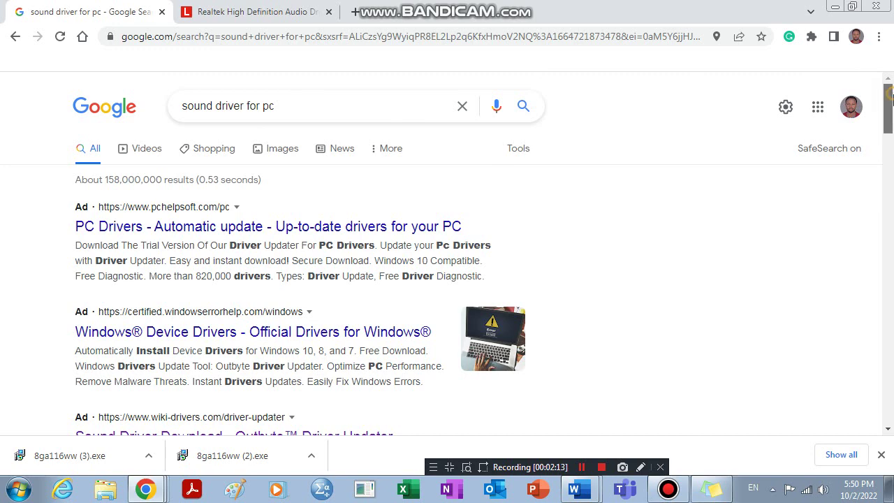
{"action": "left_click_drag", "start_coordinate": [892, 96], "coordinate": [892, 146]}
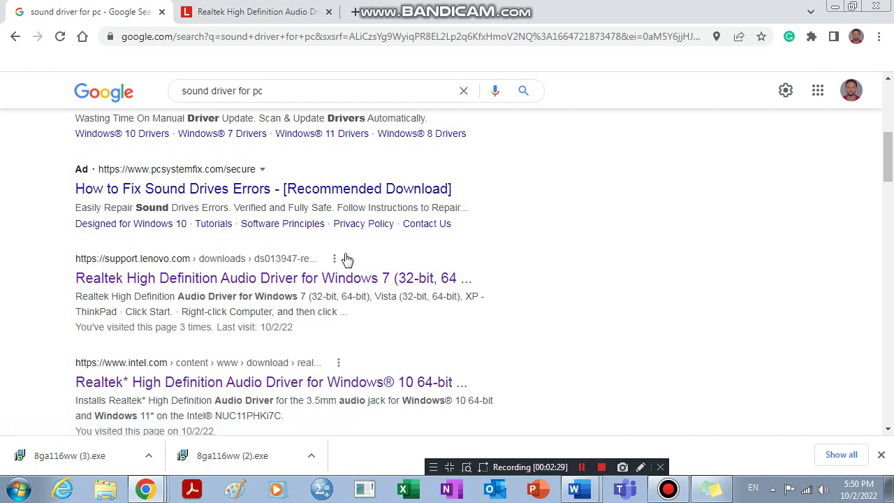
Open the Lenovo Realtek High Definition Audio Driver result and switch to its tab
{"action": "left_click", "coordinate": [314, 279]}
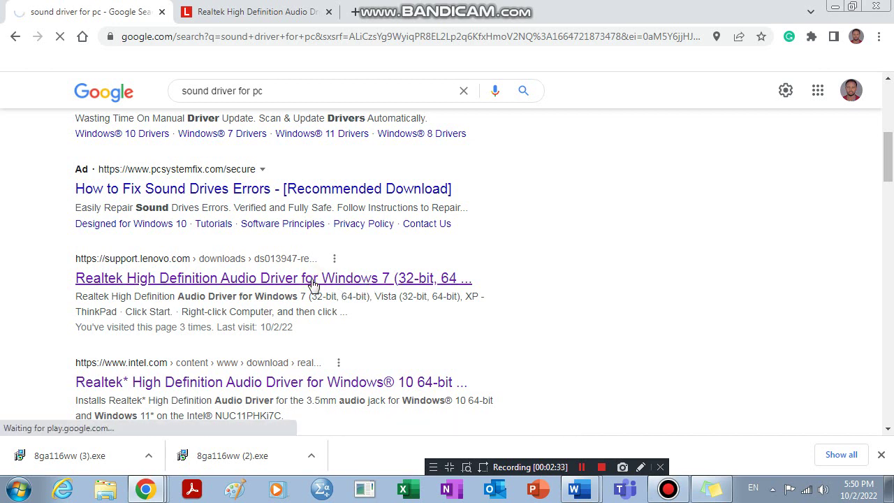
{"action": "left_click", "coordinate": [253, 12]}
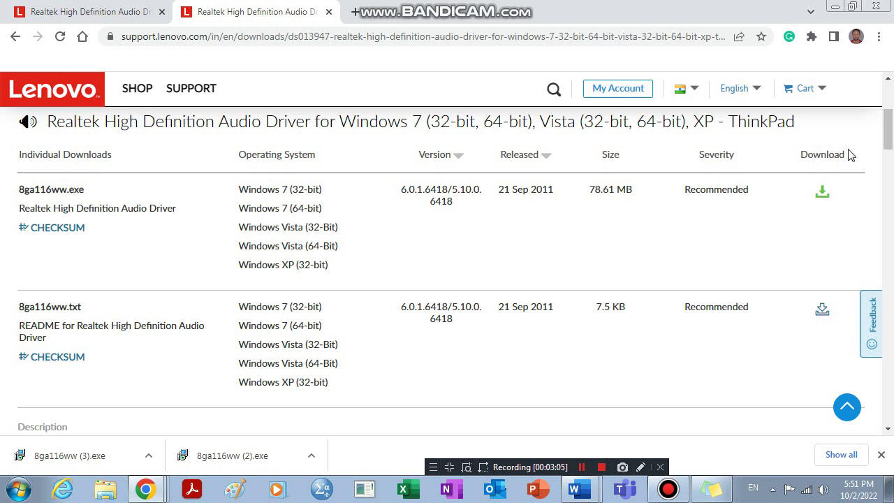
Download the 8ga116ww.exe driver and choose to run it
{"action": "left_click", "coordinate": [825, 196]}
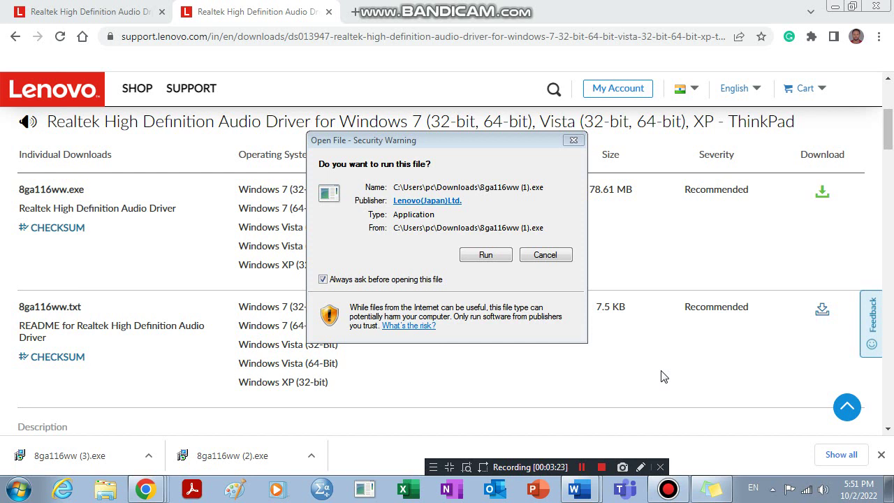
{"action": "left_click", "coordinate": [485, 257]}
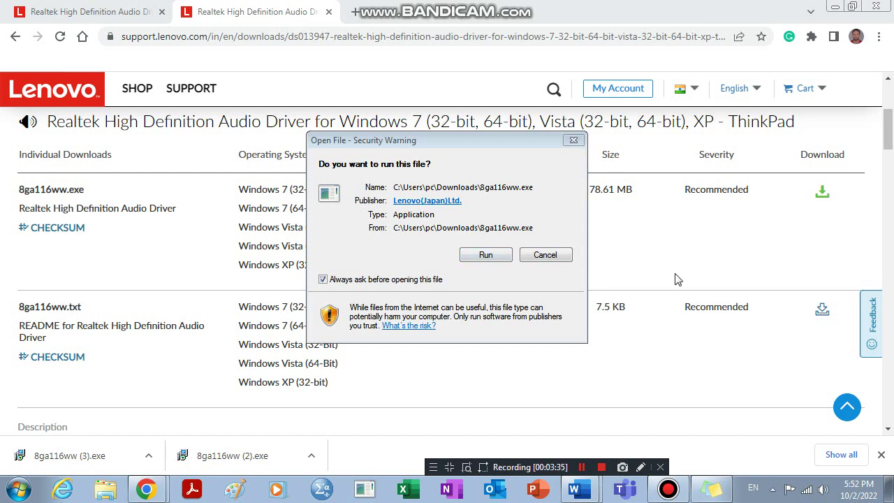
Dismiss the Open File security warning for 8ga116ww.exe
{"action": "key", "text": "Return"}
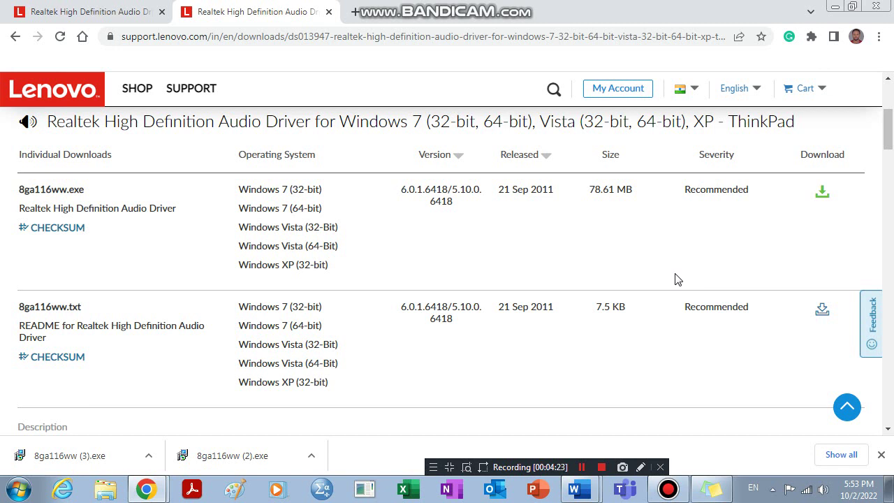
Open Recording devices from the speaker tray, close the Sound dialog, and reopen it
{"action": "right_click", "coordinate": [825, 495]}
{"action": "left_click", "coordinate": [799, 454]}
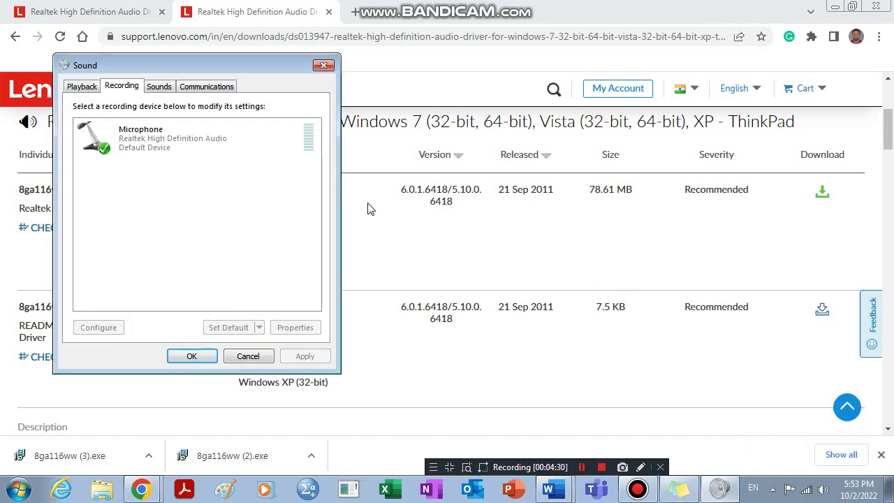
{"action": "left_click", "coordinate": [325, 65]}
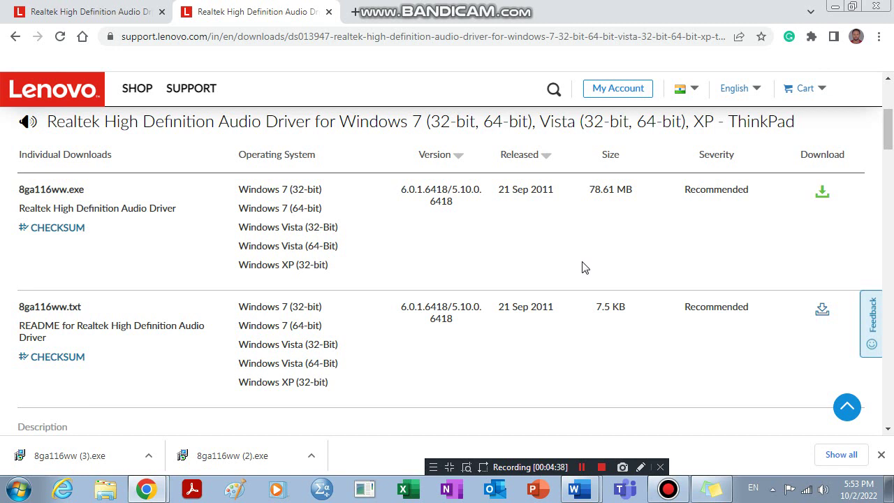
{"action": "right_click", "coordinate": [823, 491]}
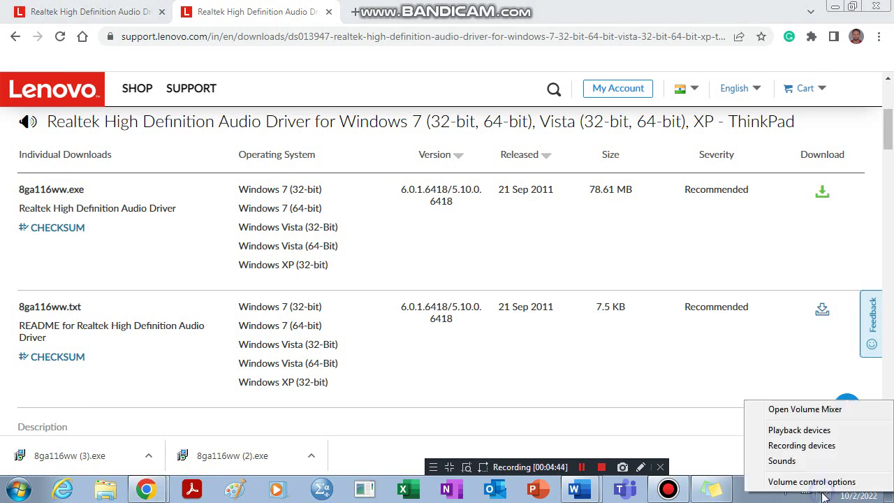
{"action": "left_click", "coordinate": [795, 445]}
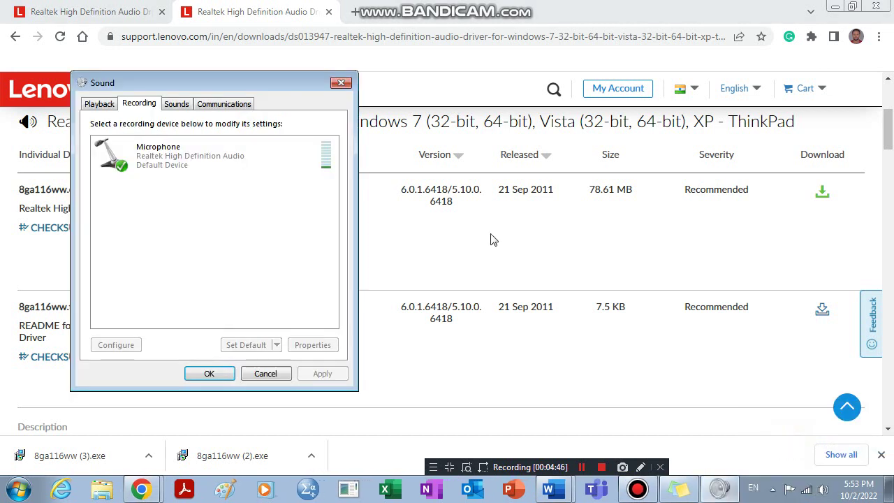
Check the Microphone's Levels tab still shows 100, view its Listen tab, then close Microphone Properties
{"action": "left_click", "coordinate": [184, 160]}
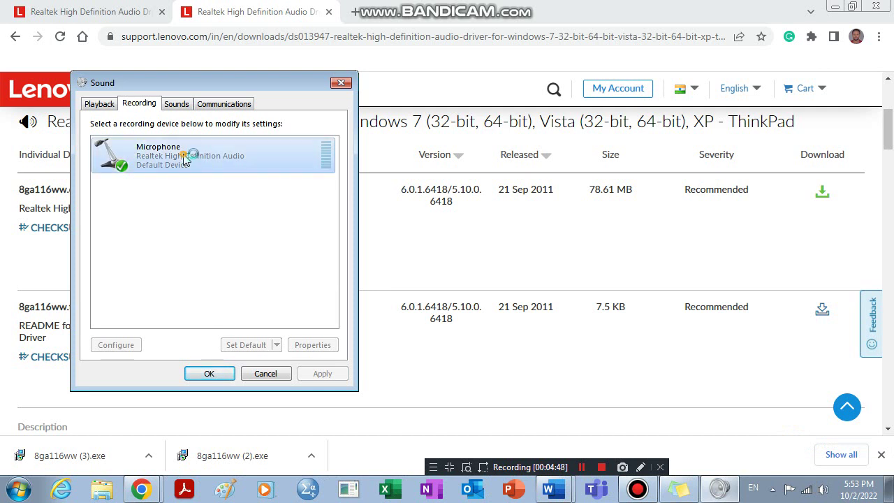
{"action": "left_click", "coordinate": [310, 345]}
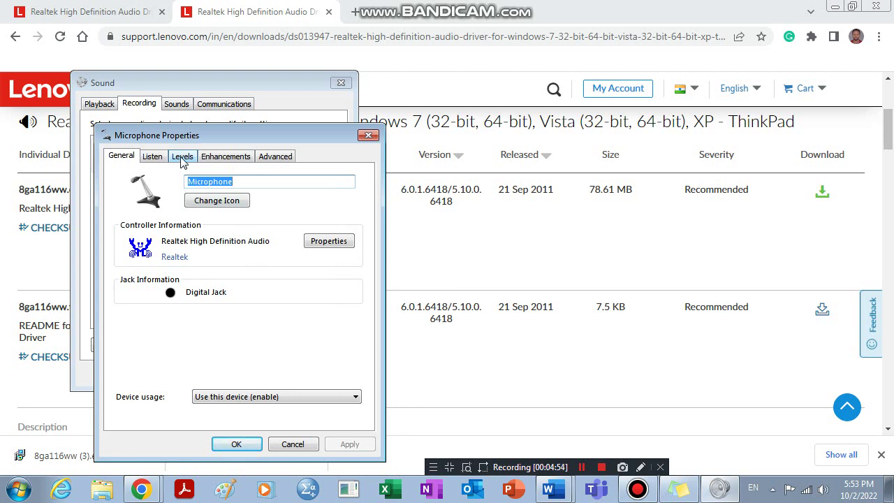
{"action": "left_click", "coordinate": [181, 157]}
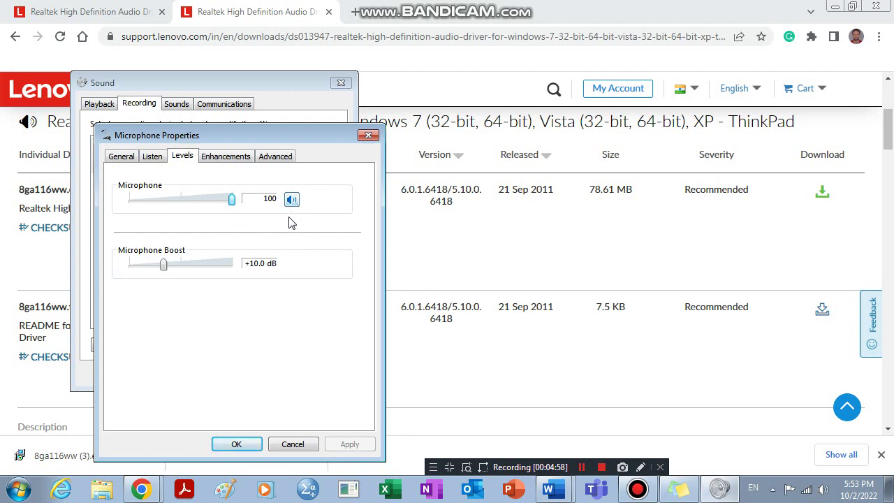
{"action": "left_click", "coordinate": [153, 156]}
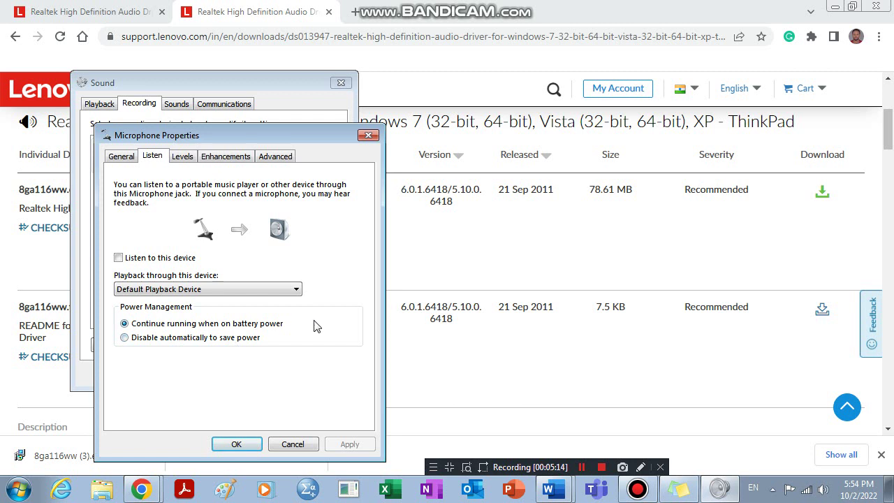
{"action": "left_click", "coordinate": [368, 136]}
{"action": "left_click", "coordinate": [342, 83]}
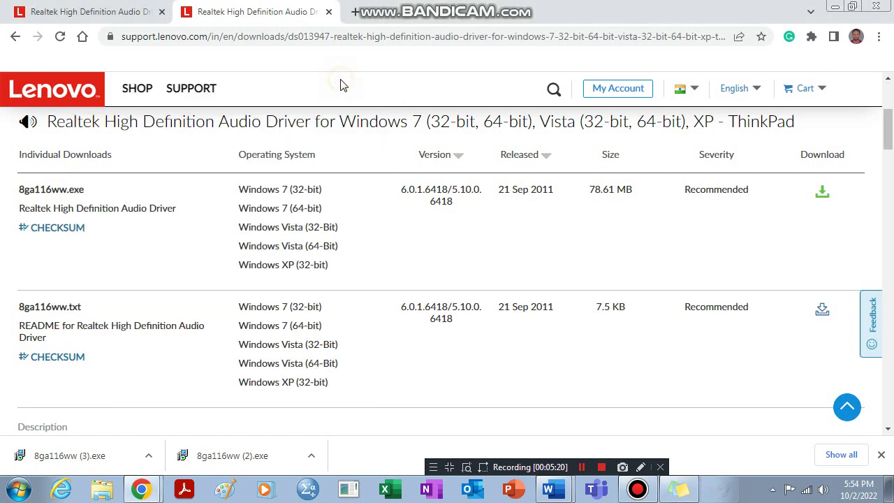